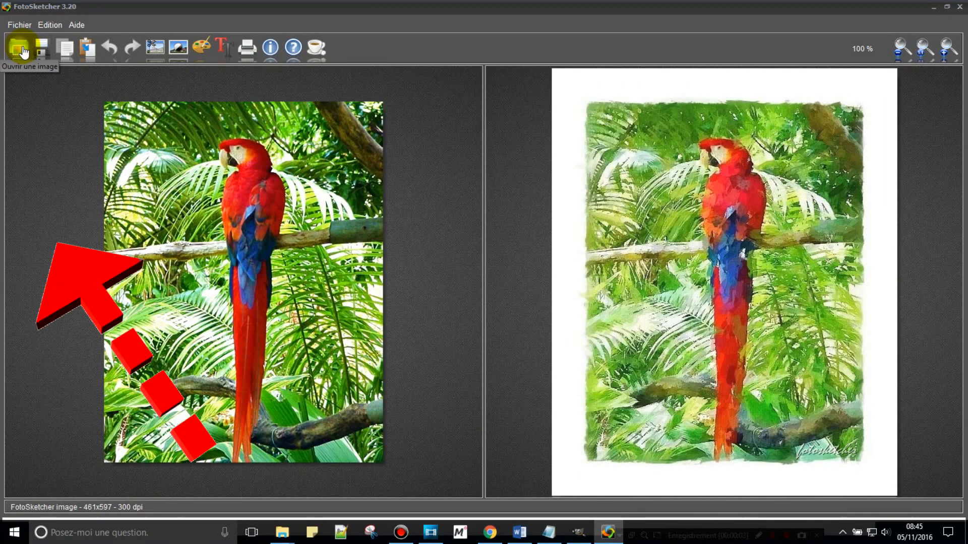
# - Open the image coquelicots.jpg from the Fotosketcher folder
pyautogui.click(23, 52)
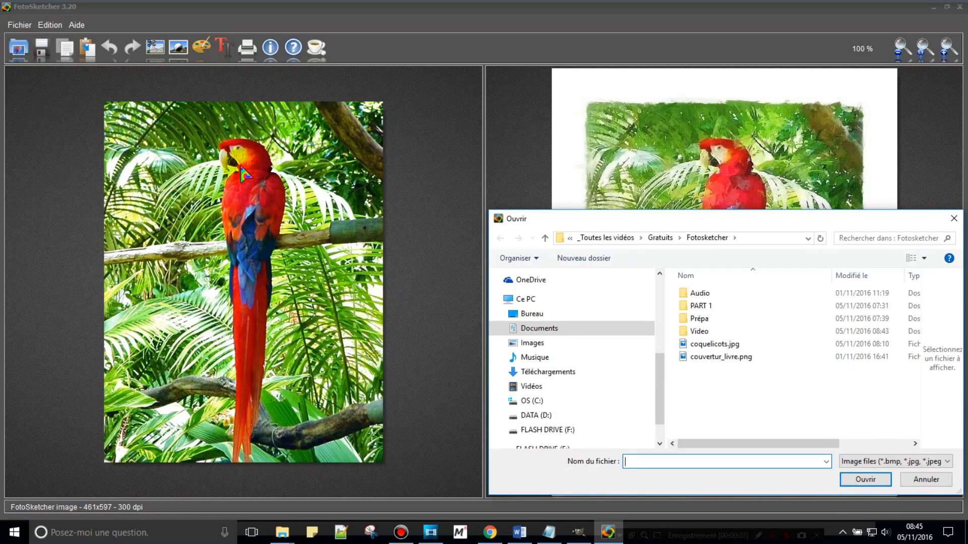
pyautogui.click(706, 344)
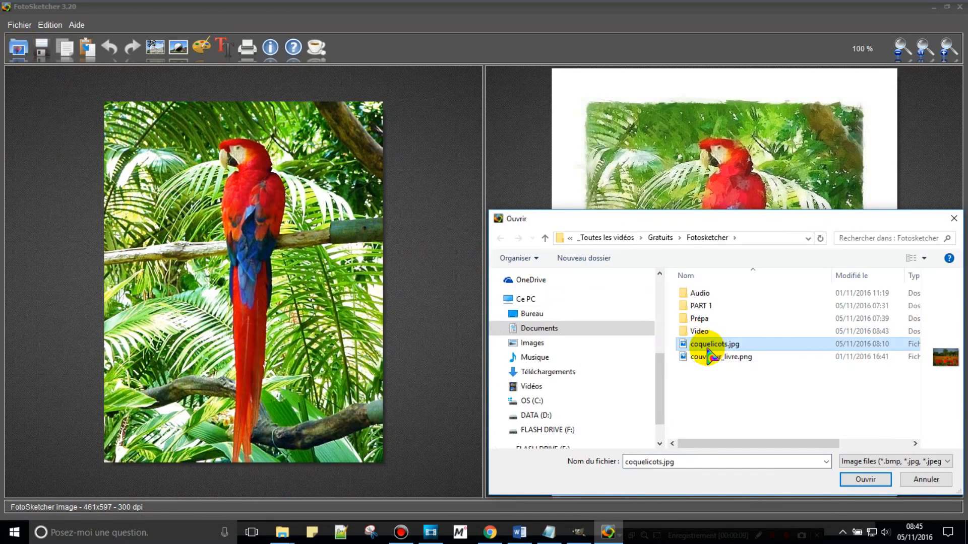
pyautogui.click(865, 479)
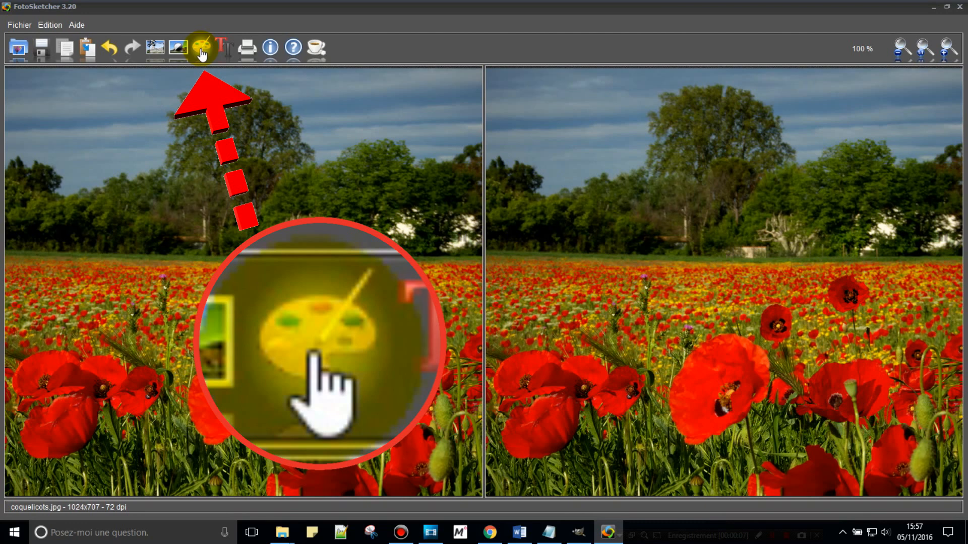
# - In the drawing parameters, set Intensité des contours to 113 and review the available drawing styles
pyautogui.click(201, 50)
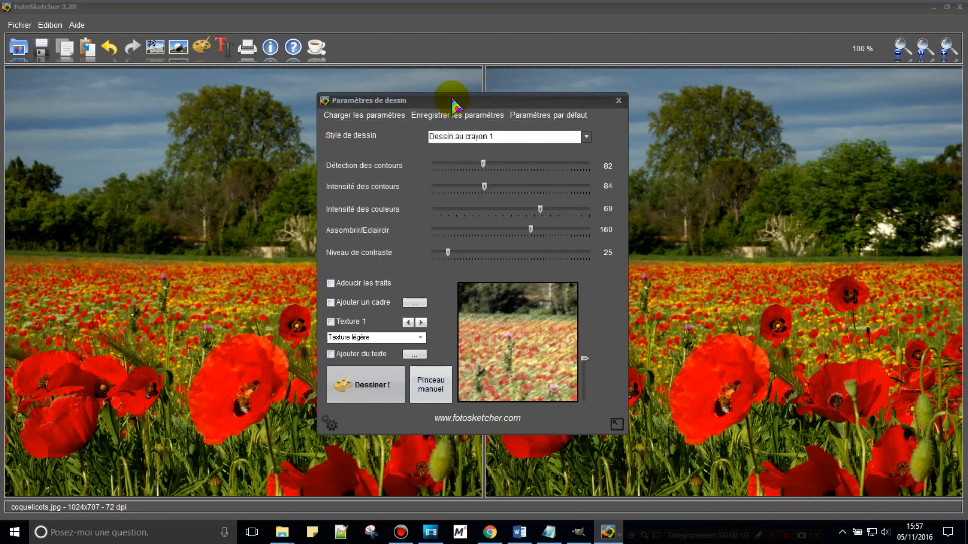
pyautogui.moveTo(454, 104); pyautogui.dragTo(206, 102)
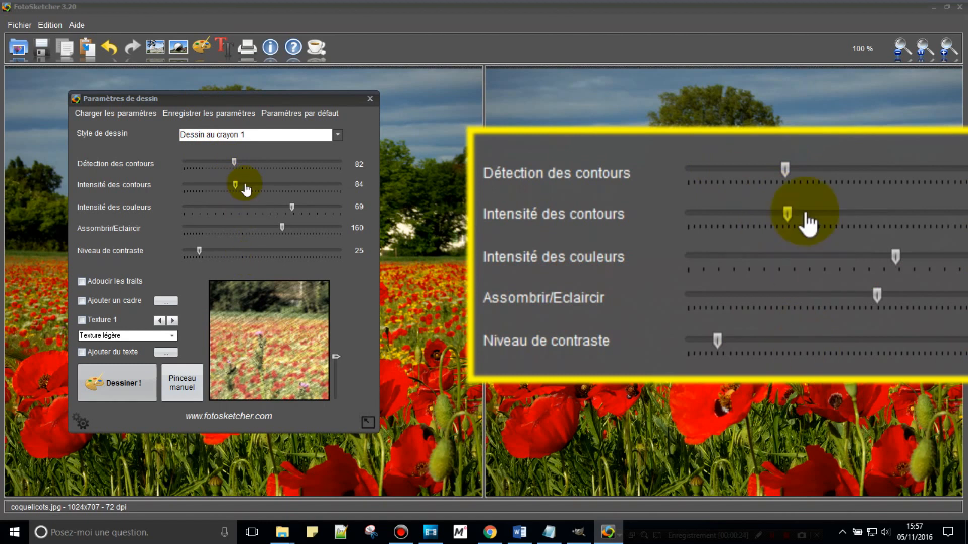
pyautogui.moveTo(246, 189); pyautogui.dragTo(256, 189)
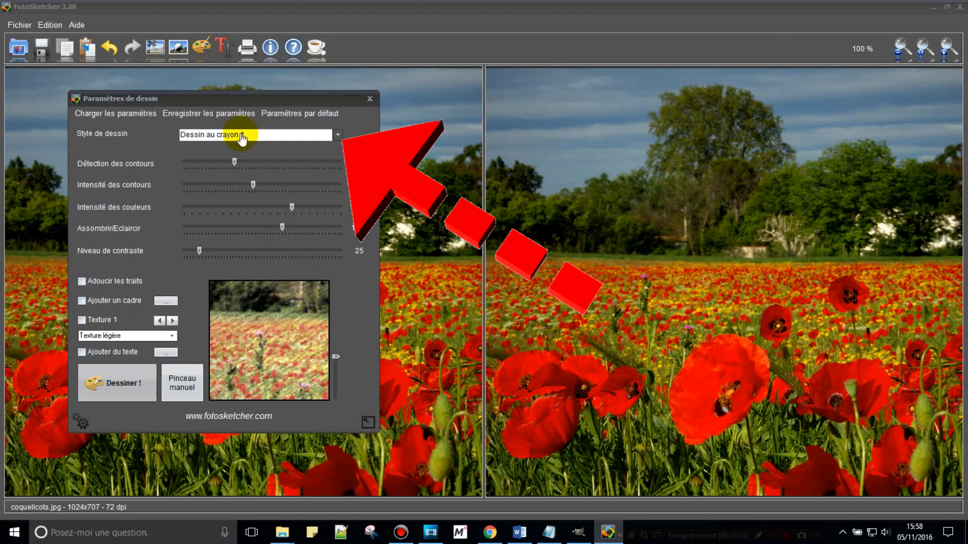
pyautogui.click(338, 135)
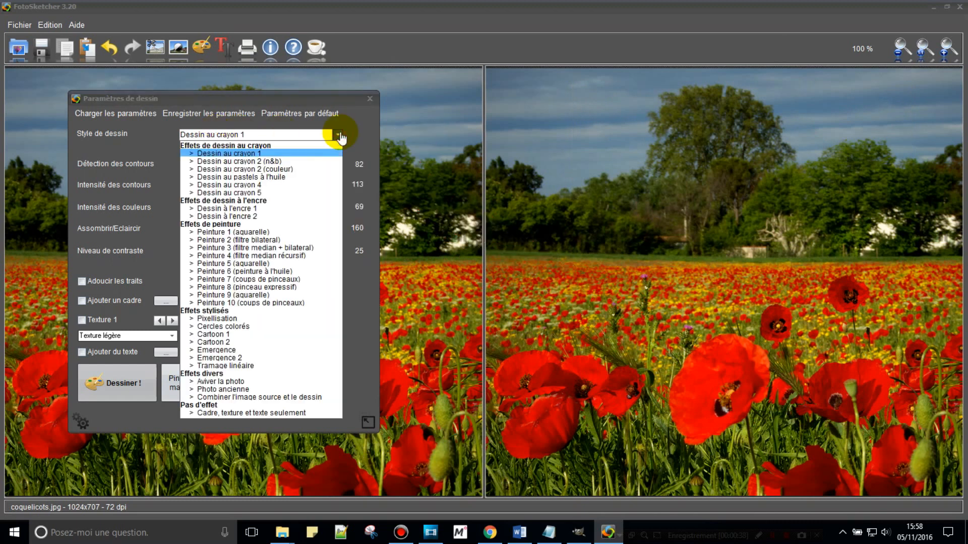
pyautogui.moveTo(285, 153)
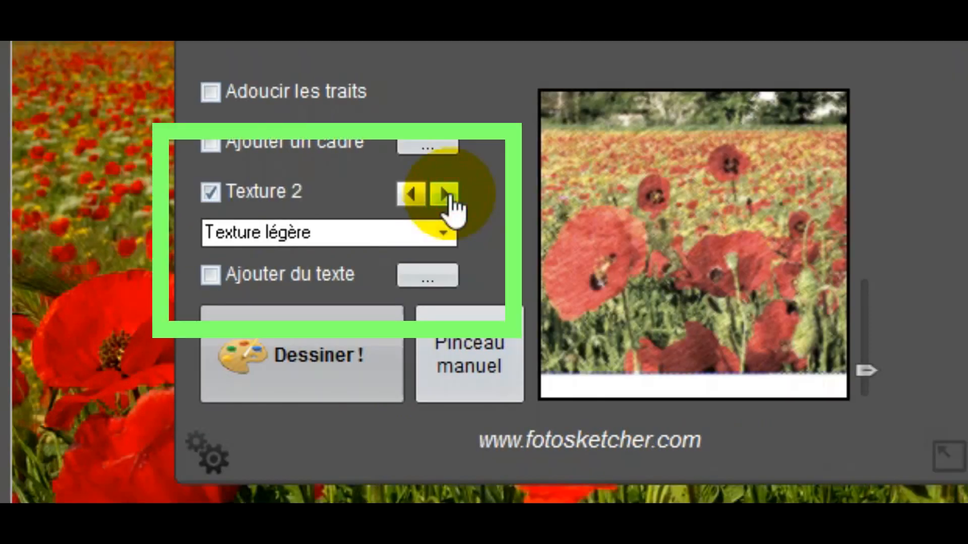
# - Set the drawing's texture to Texture 5 with the Texture légère strength
pyautogui.click(446, 195)
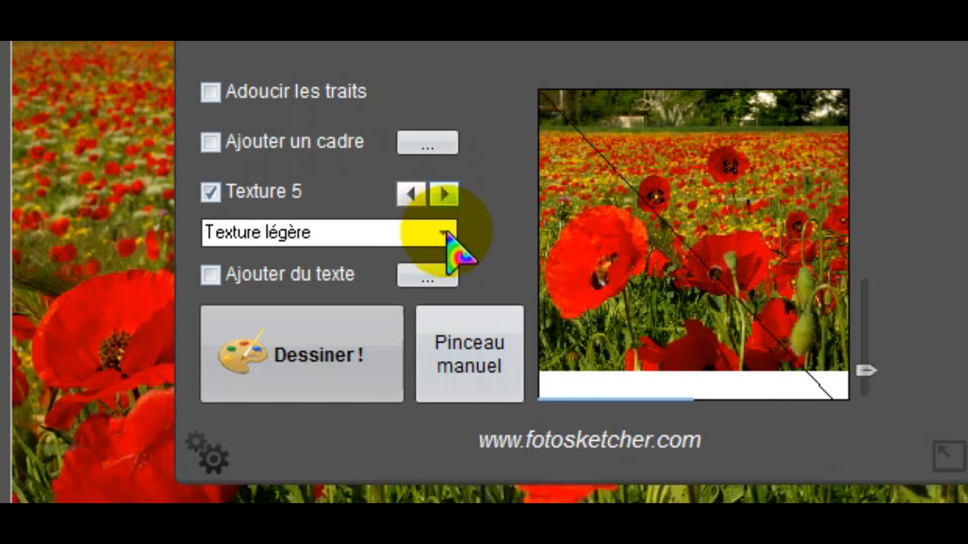
pyautogui.click(447, 235)
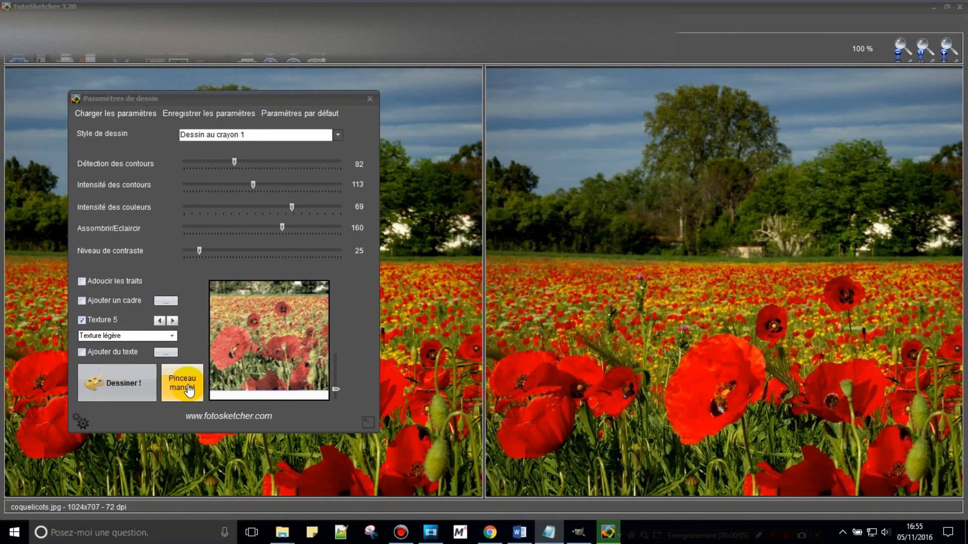
# - Enlarge and lighten the manual retouch brush, and dab the pencil effect onto the two small poppies and the field's far edge
pyautogui.click(188, 390)
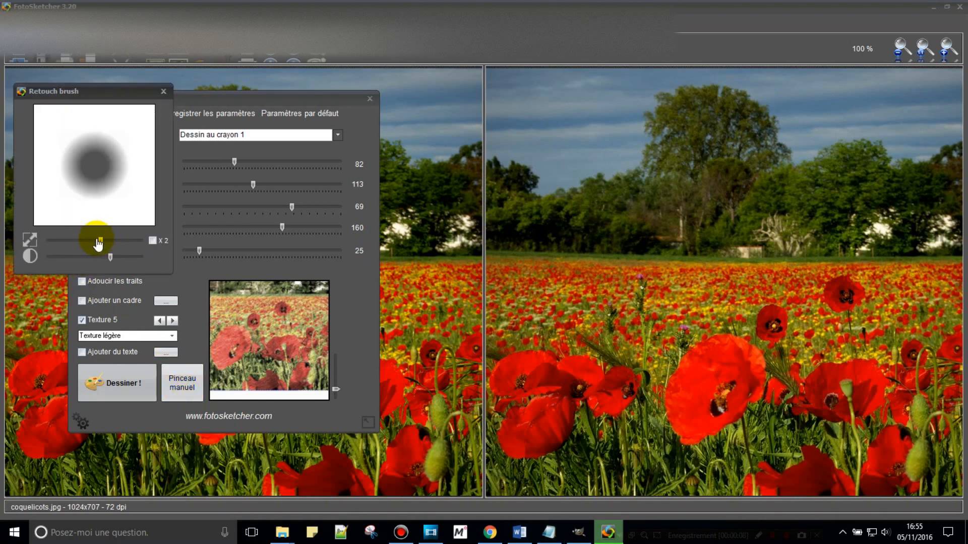
pyautogui.moveTo(101, 242)
pyautogui.mouseDown()
pyautogui.moveTo(117, 241)
pyautogui.moveTo(82, 257)
pyautogui.mouseUp()
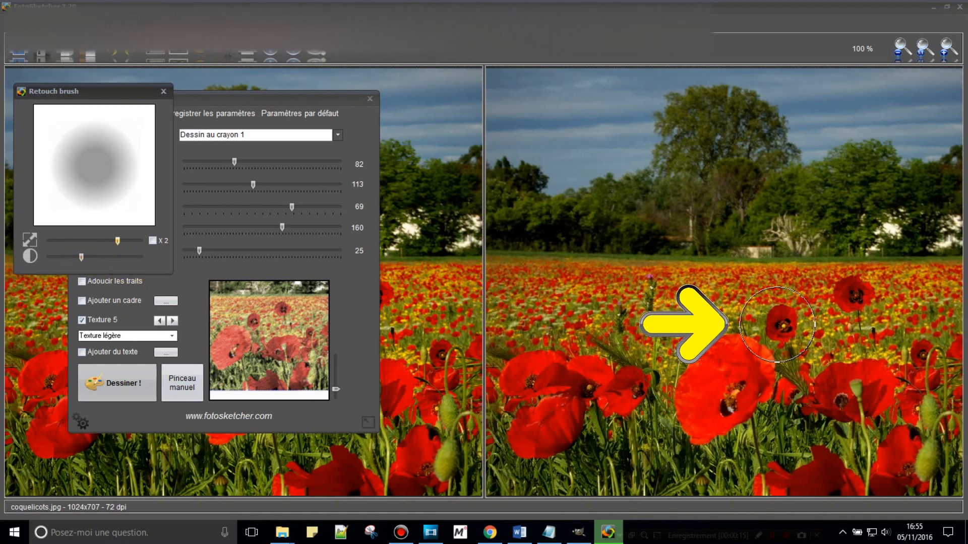
pyautogui.click(776, 324)
pyautogui.click(852, 297)
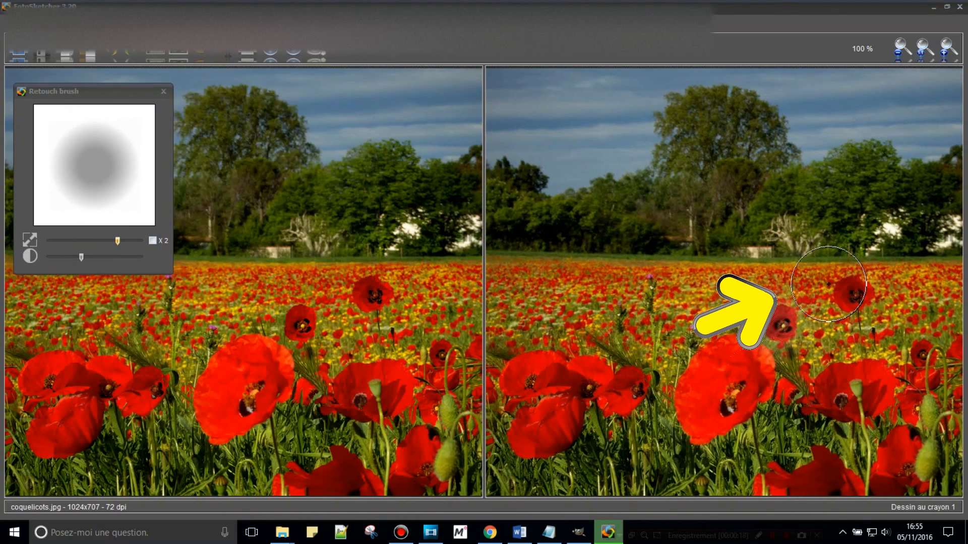
pyautogui.click(746, 244)
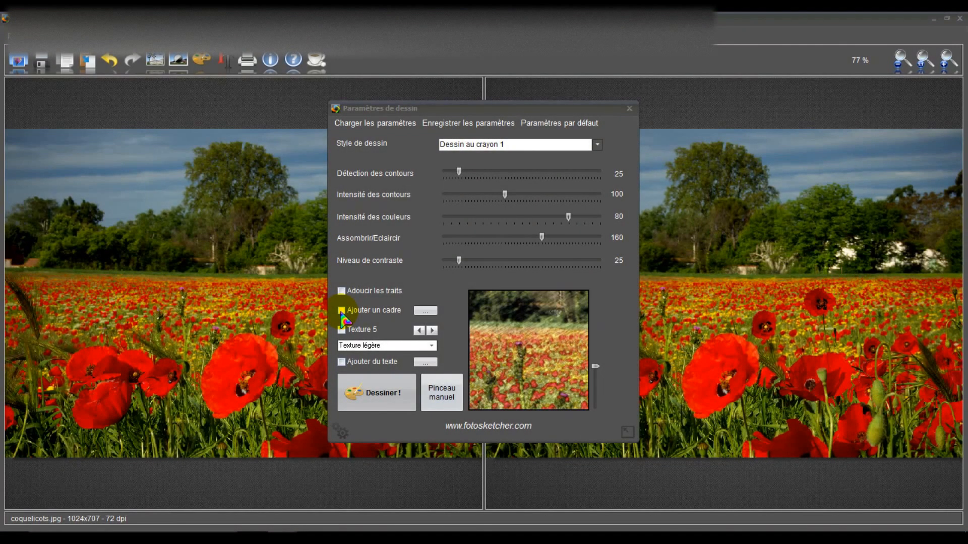
# - Add a frame to the drawing, using the Triptych horizontal style with a margin of 150
pyautogui.click(342, 311)
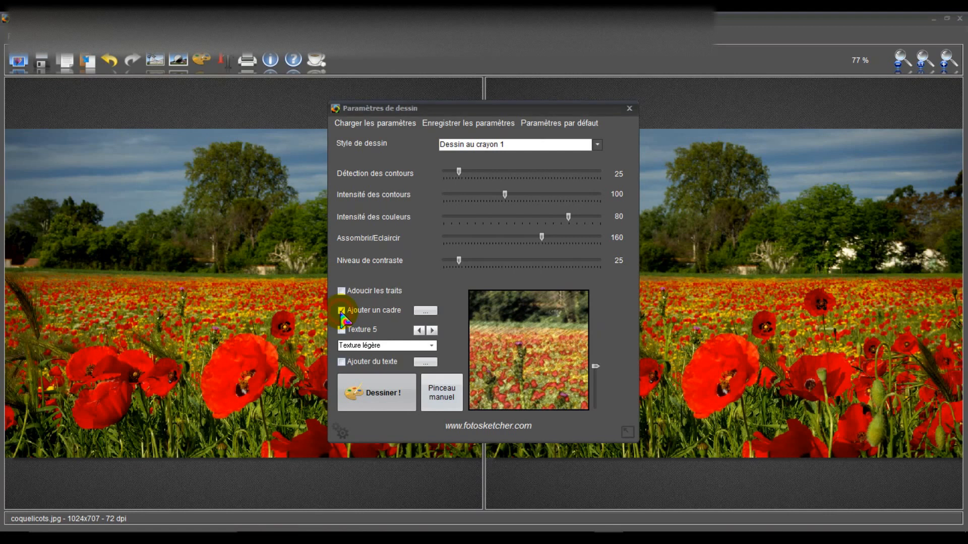
pyautogui.click(424, 312)
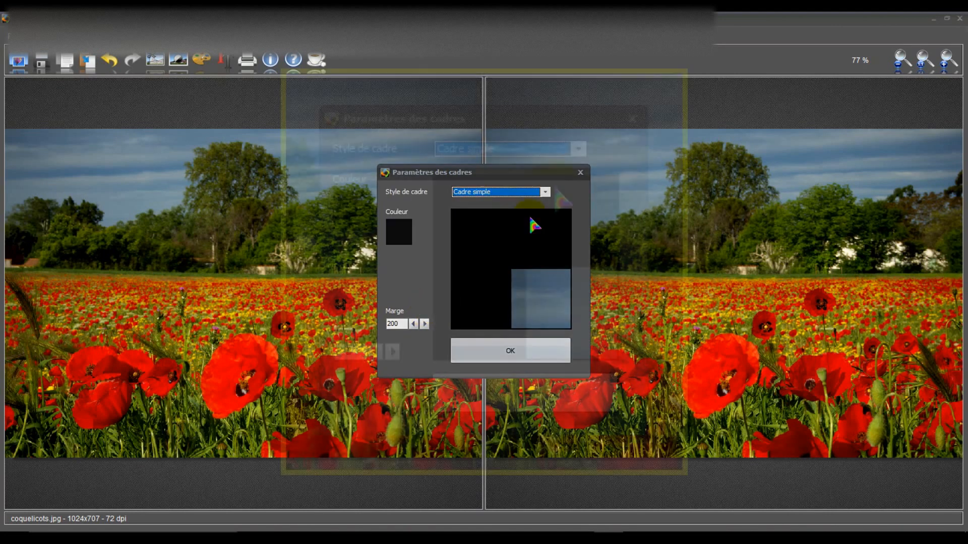
pyautogui.click(545, 192)
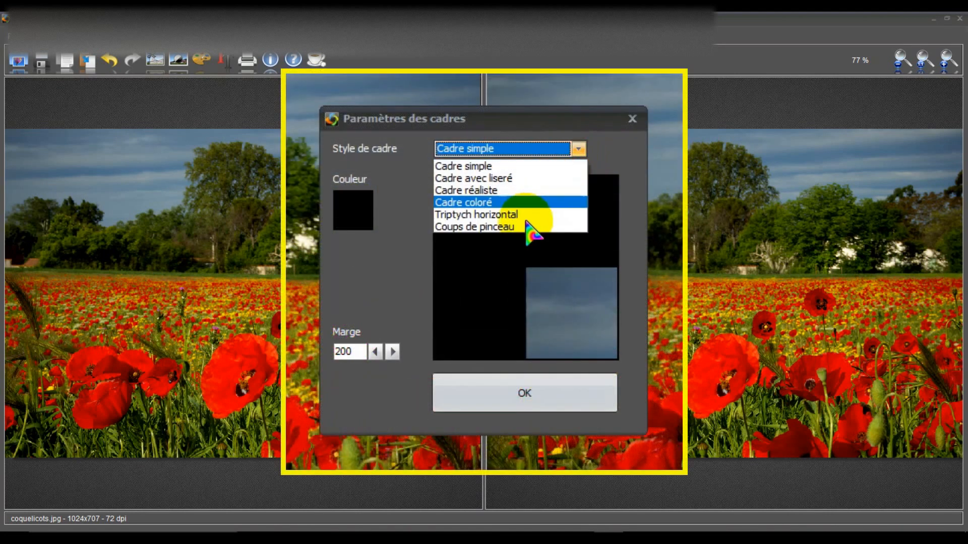
pyautogui.click(518, 216)
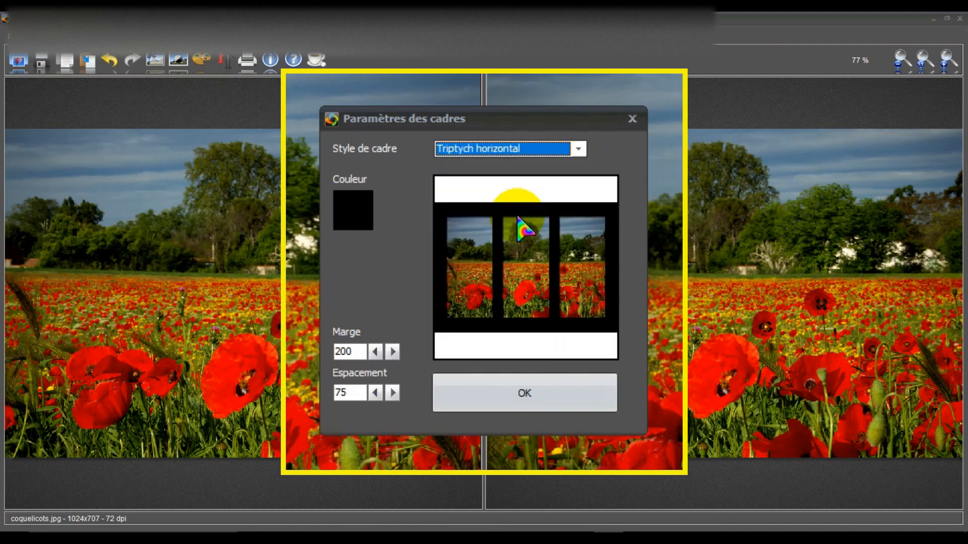
pyautogui.moveTo(353, 351); pyautogui.dragTo(325, 352)
pyautogui.write('150')
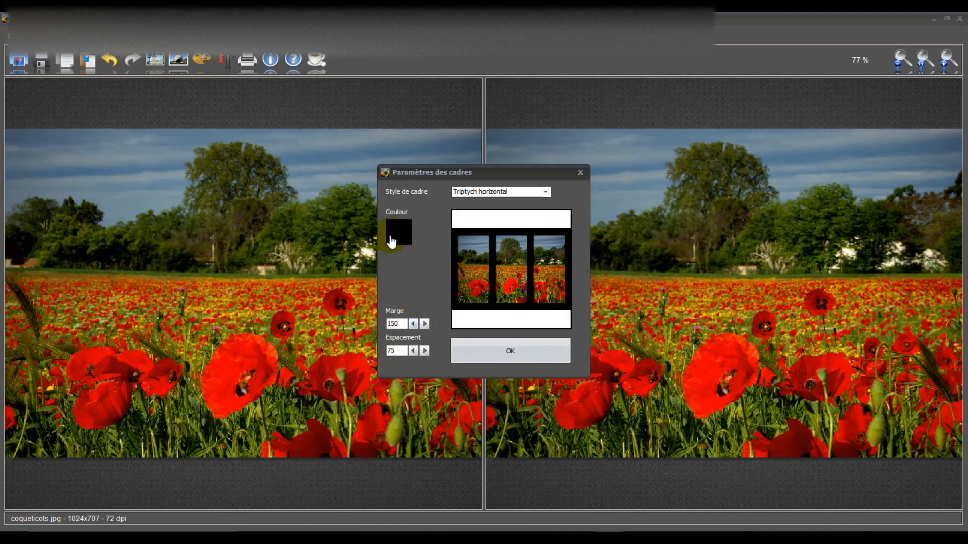
# - Choose the bright green basic colour for the triptych frame
pyautogui.click(399, 233)
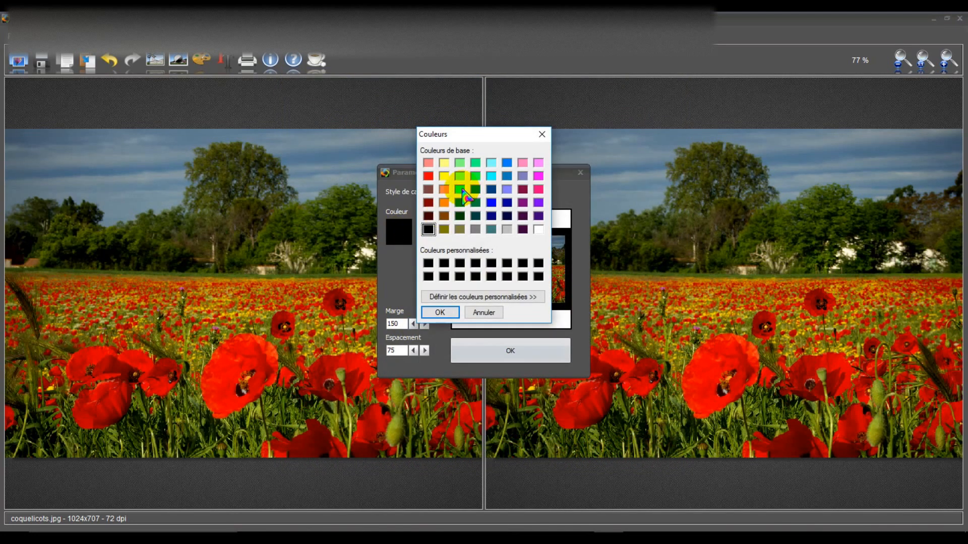
pyautogui.click(460, 191)
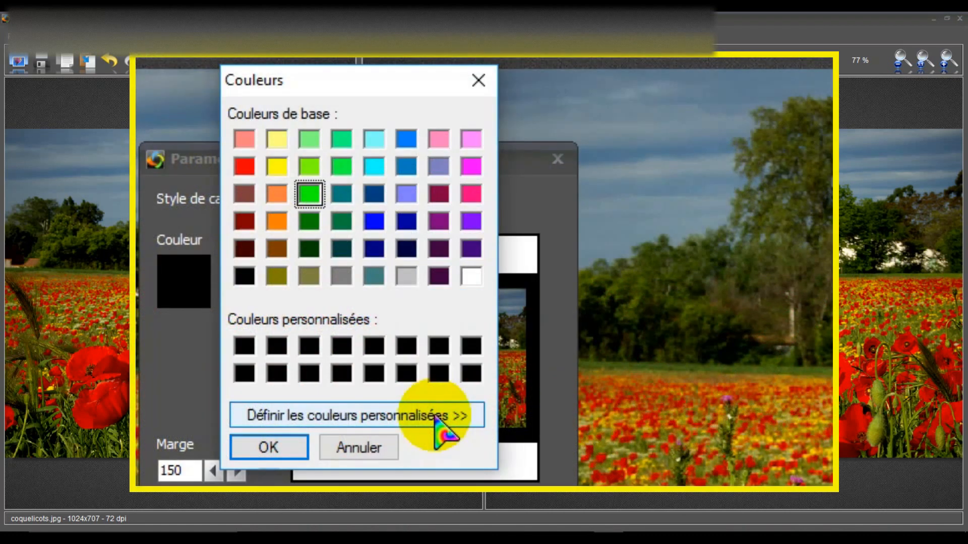
# - Try a custom light blue frame colour with hue 156, saturation 170 and luminance 177
pyautogui.click(437, 418)
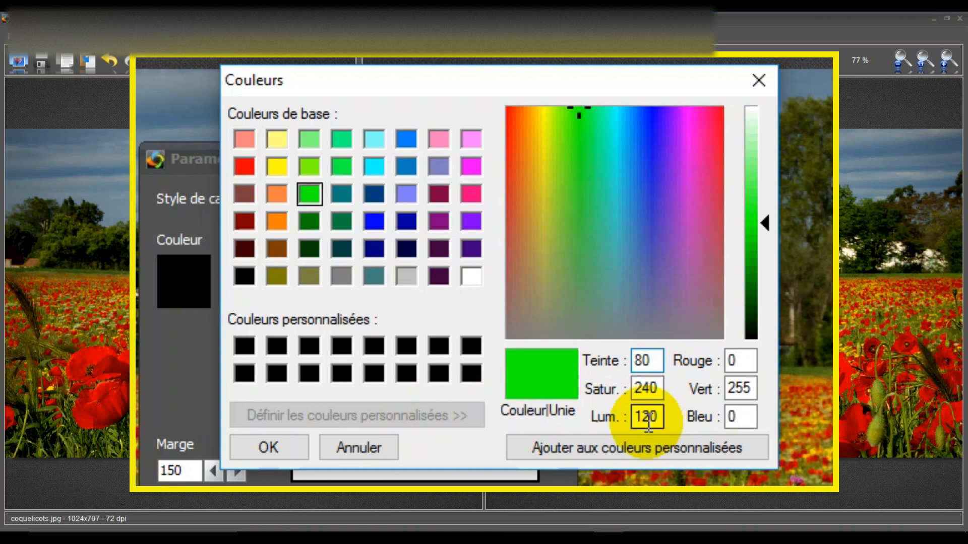
pyautogui.click(649, 175)
pyautogui.moveTo(770, 222); pyautogui.dragTo(762, 169)
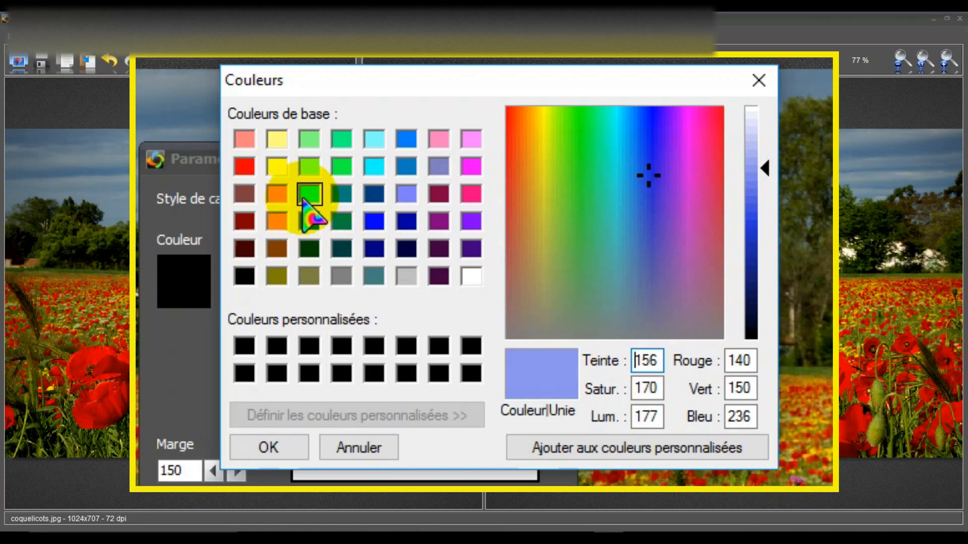
# - Apply the bright green basic colour to the frame, set Espacement to 200 and accept the frame settings
pyautogui.click(302, 201)
pyautogui.click(264, 449)
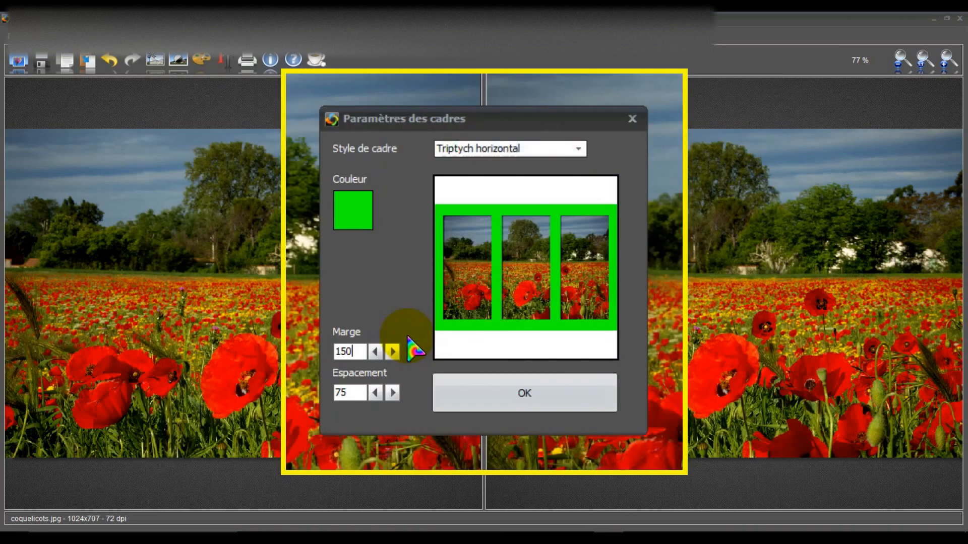
pyautogui.doubleClick(335, 393)
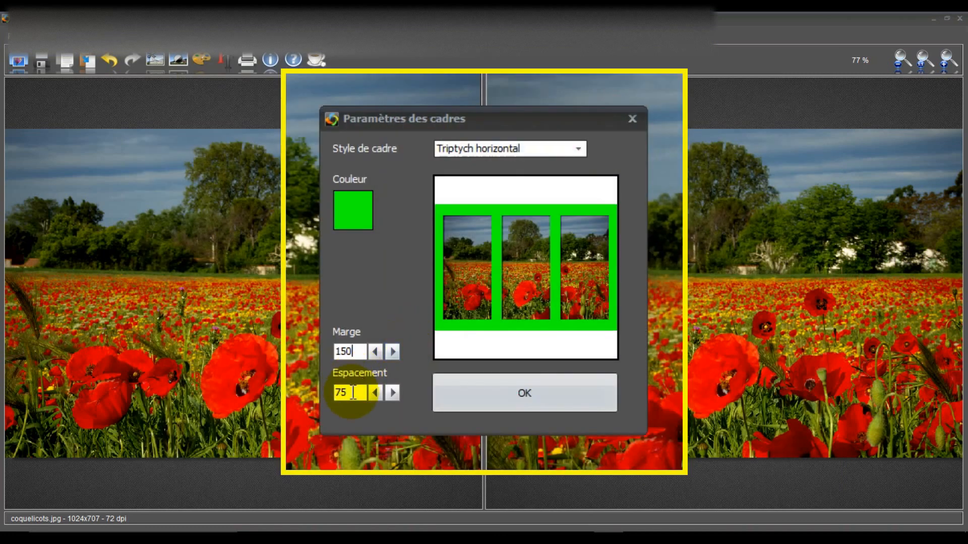
pyautogui.write('200')
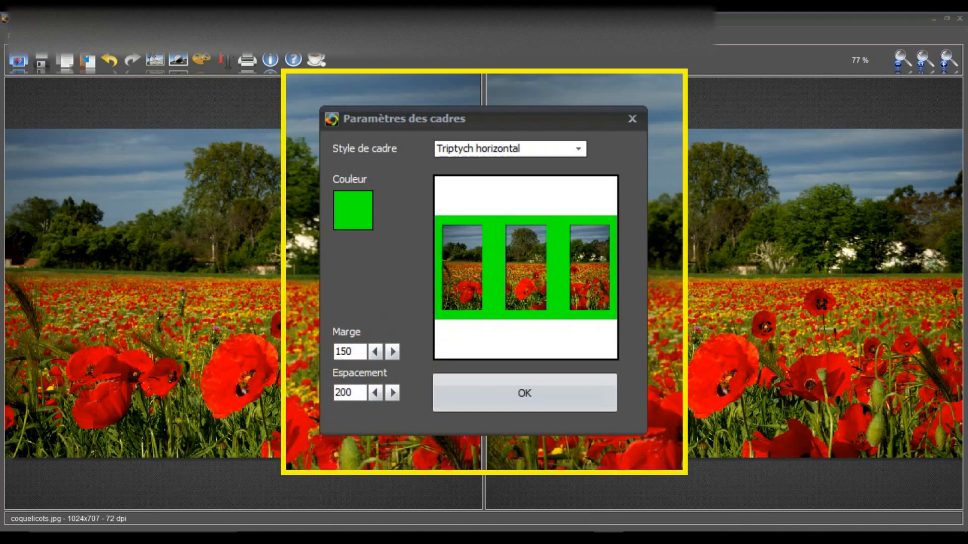
pyautogui.click(542, 401)
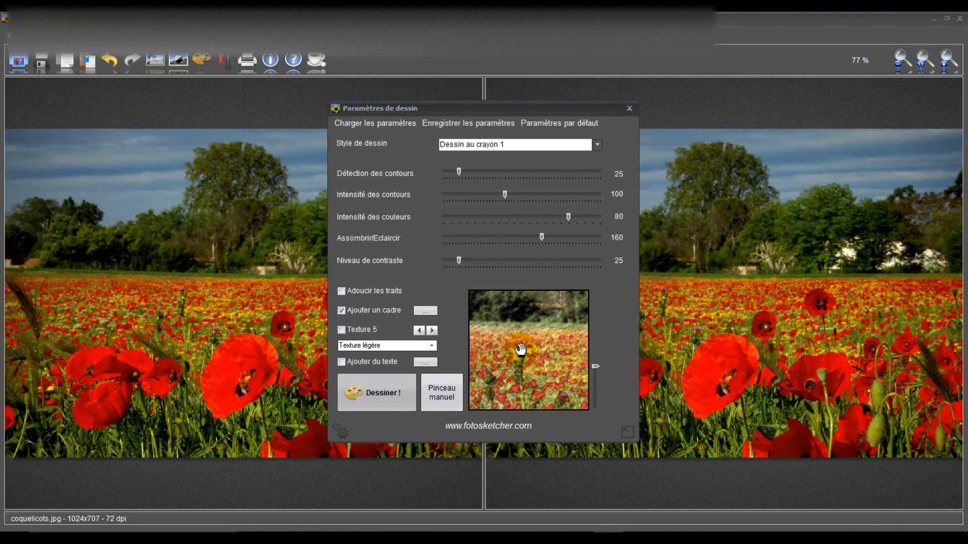
# - Render the Dessin au crayon 1 drawing with its triptych frame and close the drawing parameters
pyautogui.click(383, 386)
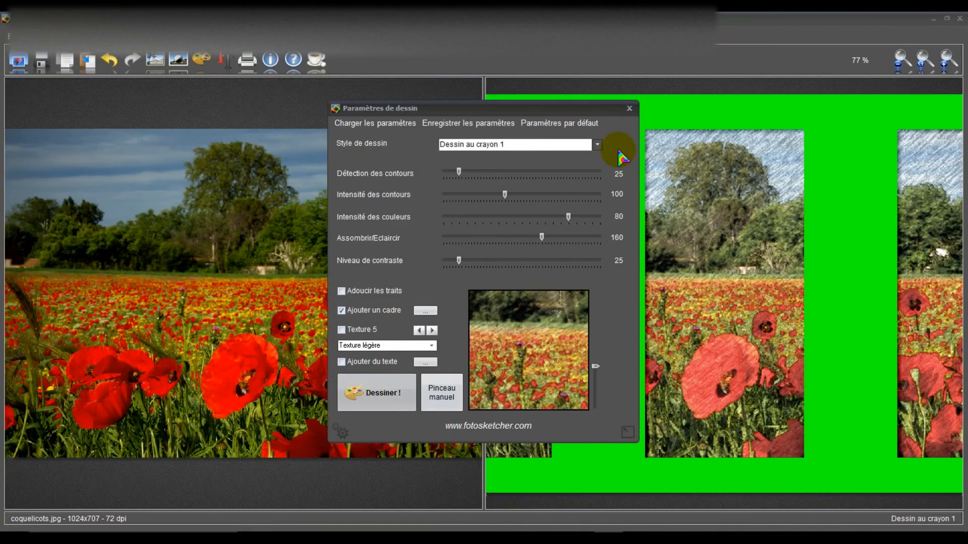
pyautogui.click(625, 106)
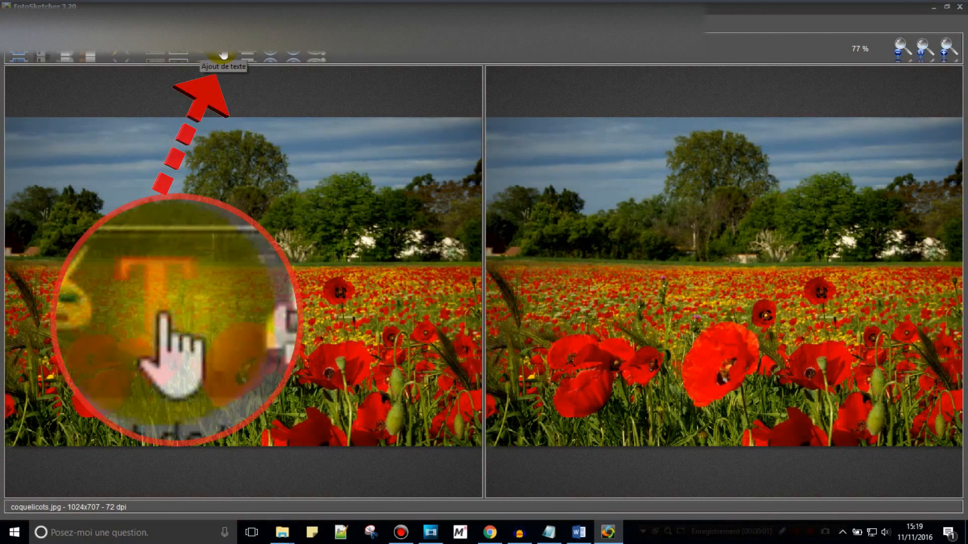
# - Enable Ajouter du texte in the drawing parameters, moving the dialog clear of the result image
pyautogui.click(223, 54)
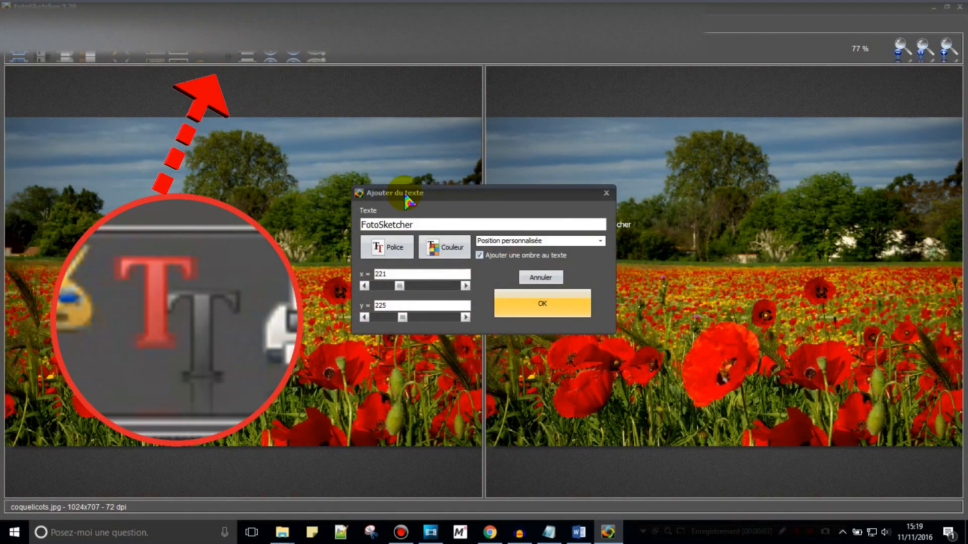
pyautogui.click(608, 193)
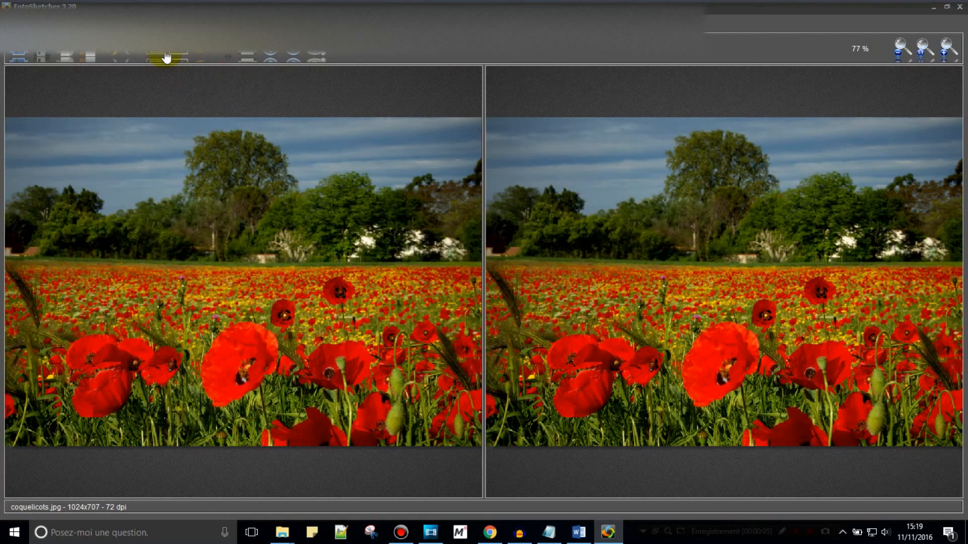
pyautogui.click(198, 56)
pyautogui.moveTo(387, 99); pyautogui.dragTo(180, 92)
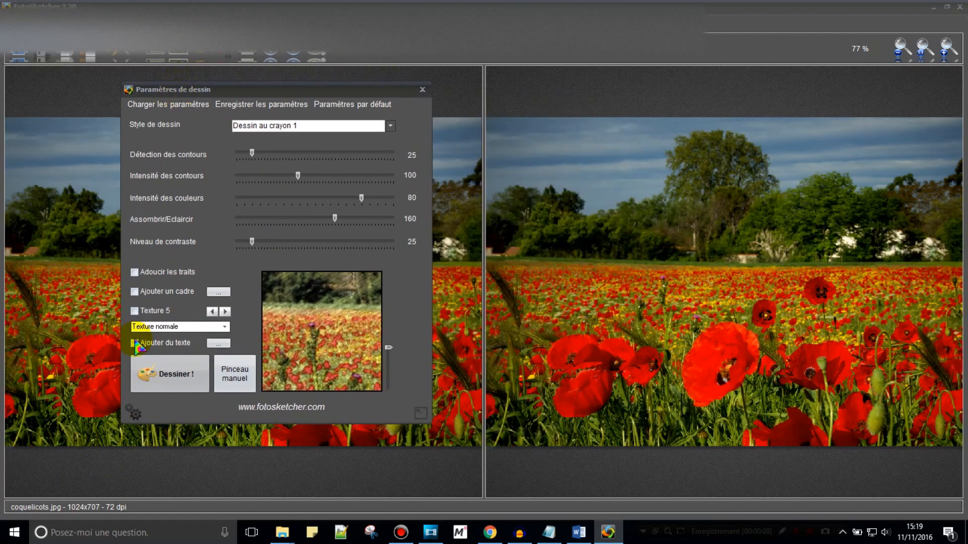
pyautogui.click(135, 343)
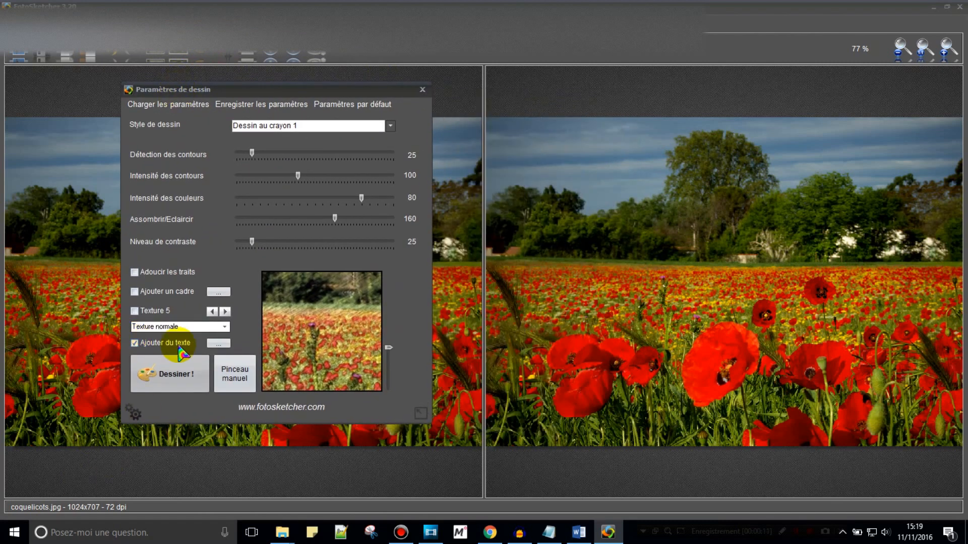
# - Replace the text to add with "La prairie des coquelicots" and accept white as its colour
pyautogui.click(218, 343)
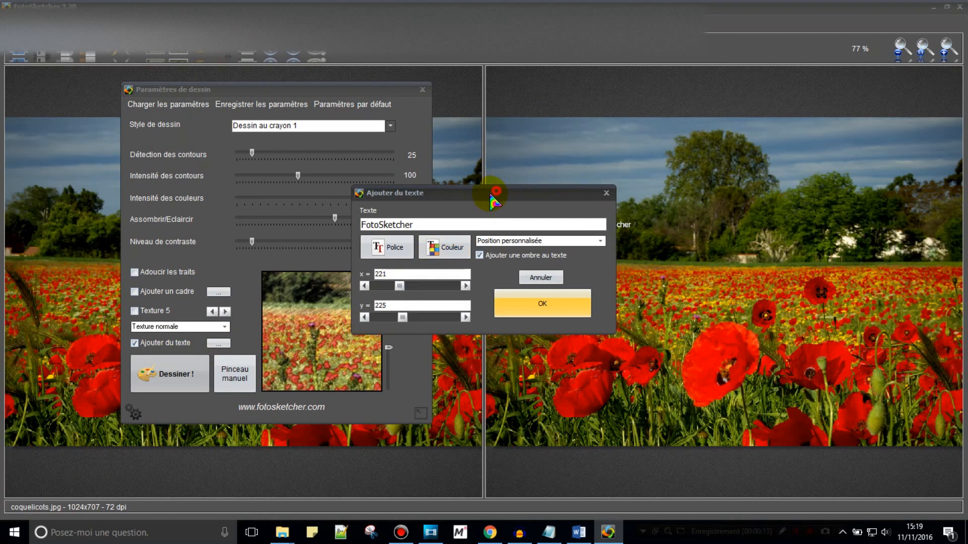
pyautogui.moveTo(494, 192); pyautogui.dragTo(358, 176)
pyautogui.moveTo(275, 208); pyautogui.dragTo(203, 208)
pyautogui.write('La p')
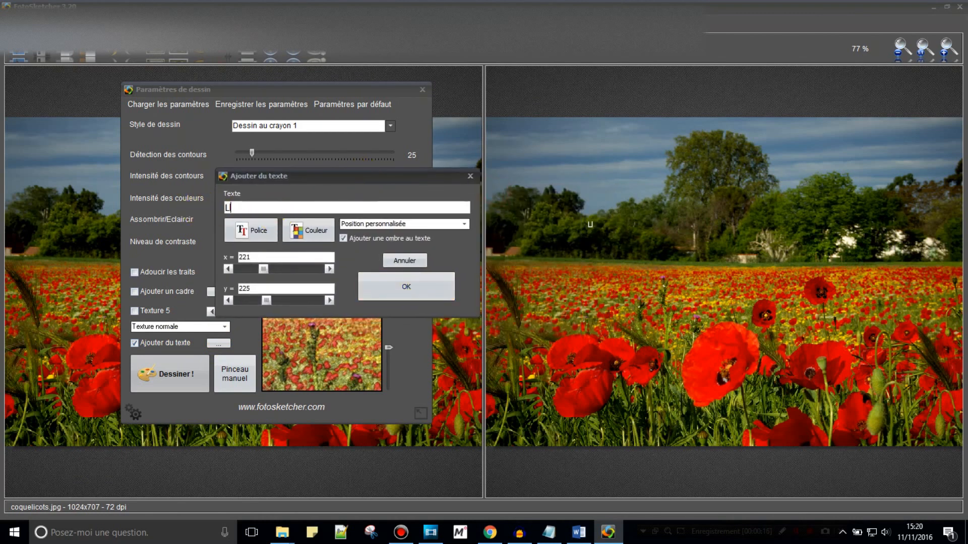
pyautogui.write('rairie des coquelicots')
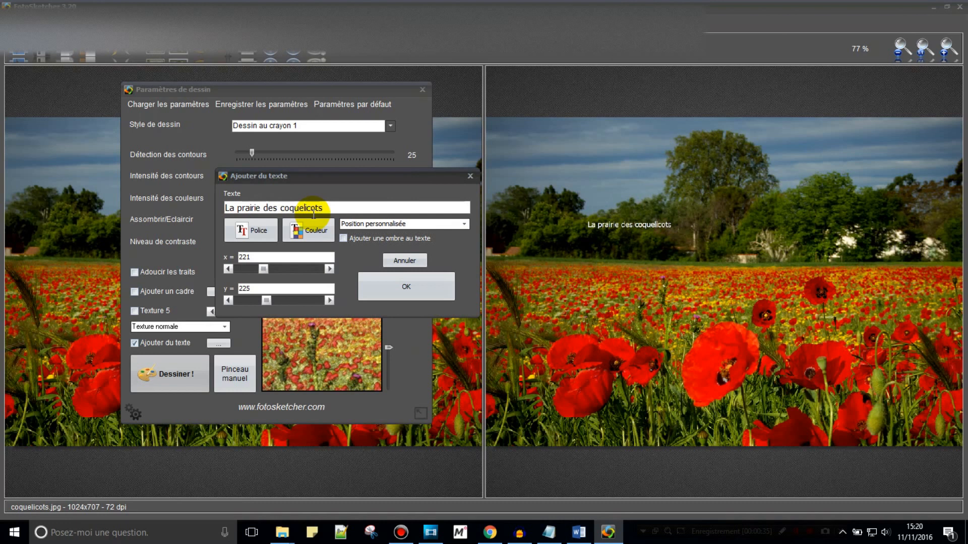
pyautogui.click(317, 224)
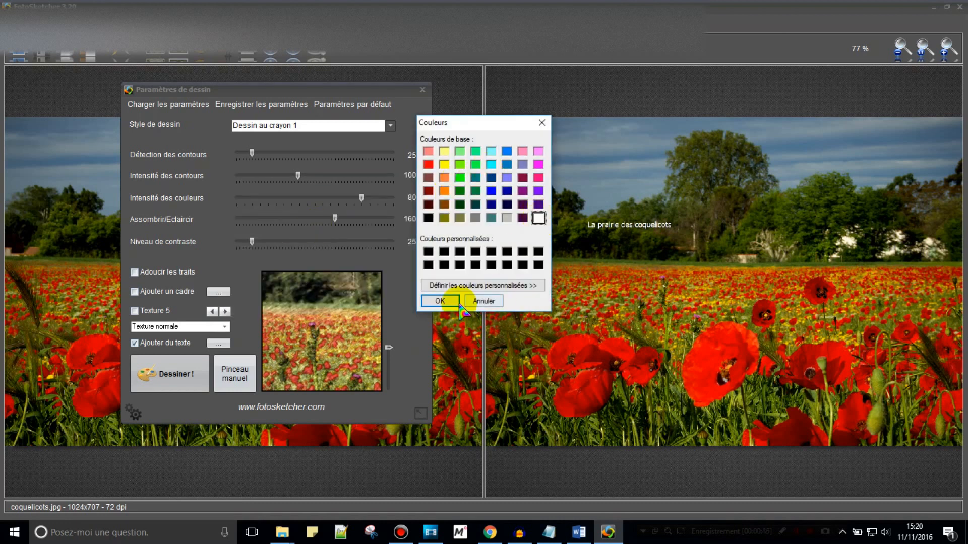
pyautogui.click(440, 301)
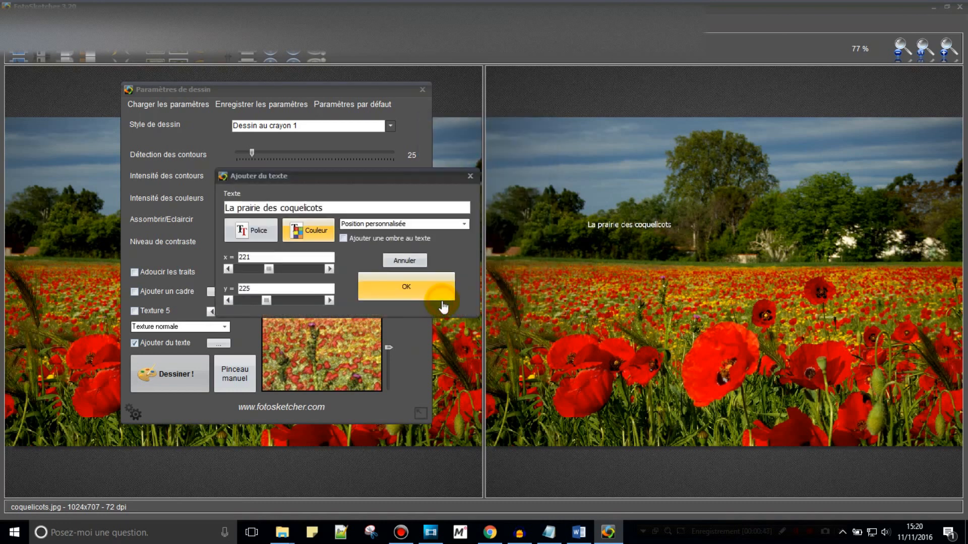
# - Place the text with the En haut au milieu position and nudge it to x = 429 and y = 8
pyautogui.click(399, 224)
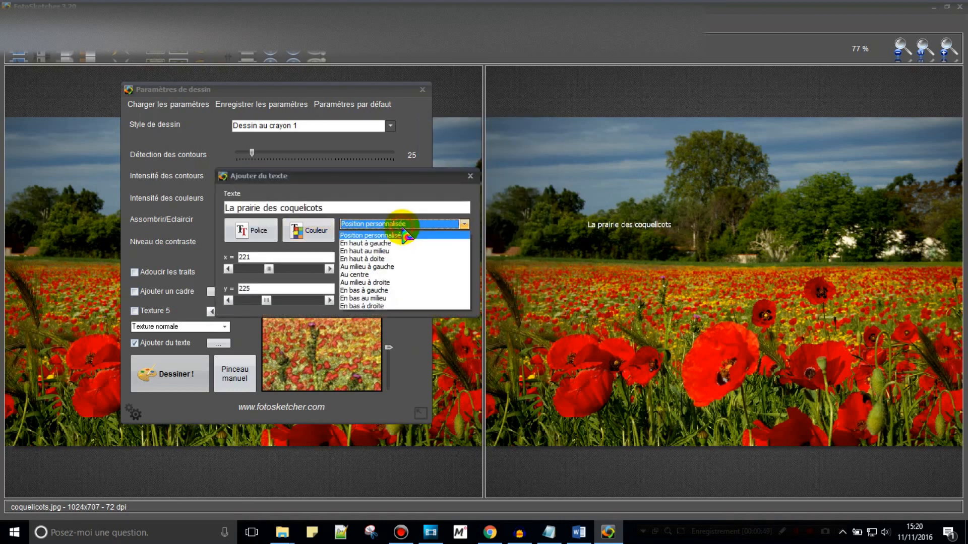
pyautogui.click(383, 251)
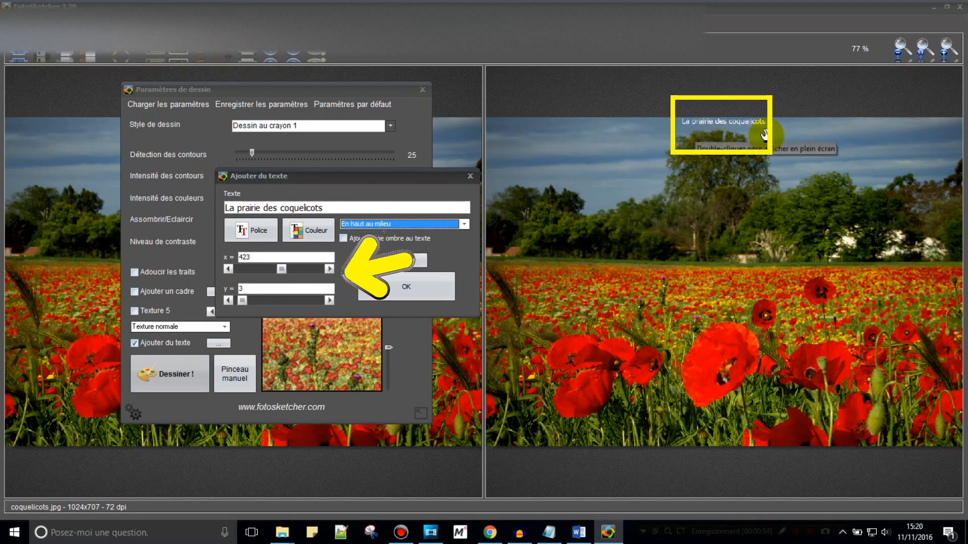
pyautogui.click(328, 269)
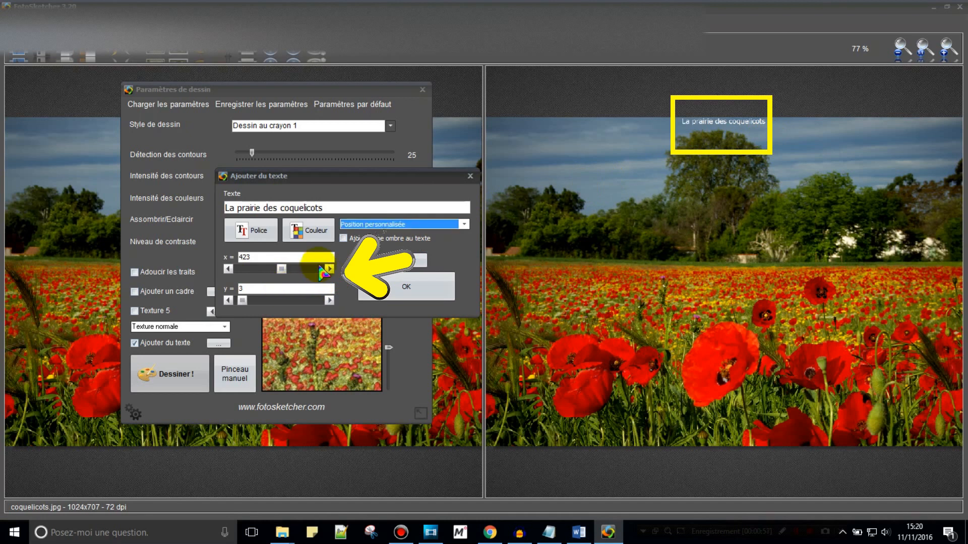
pyautogui.click(328, 270)
pyautogui.click(329, 301)
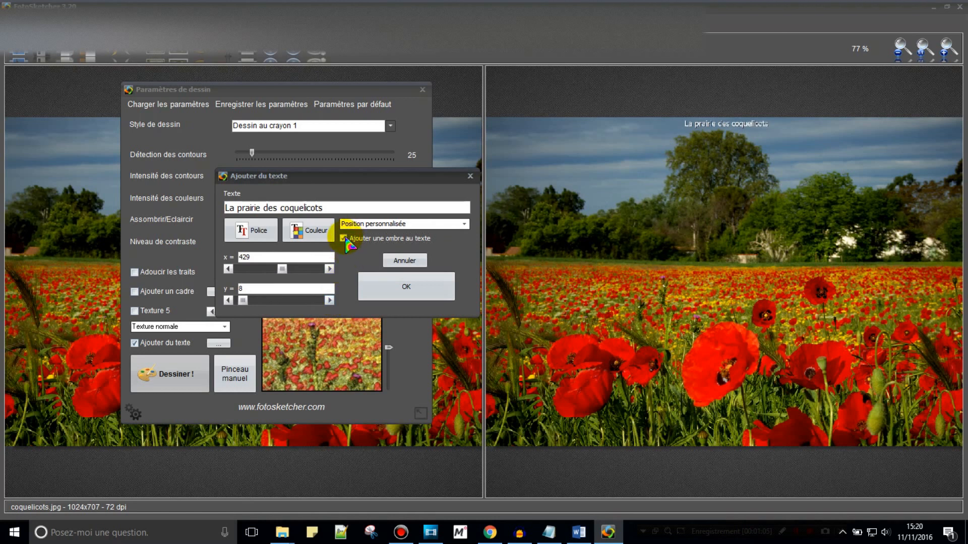
# - Set the text font to Trebuchet MS, style Gras, size 20, and accept the text settings
pyautogui.click(254, 227)
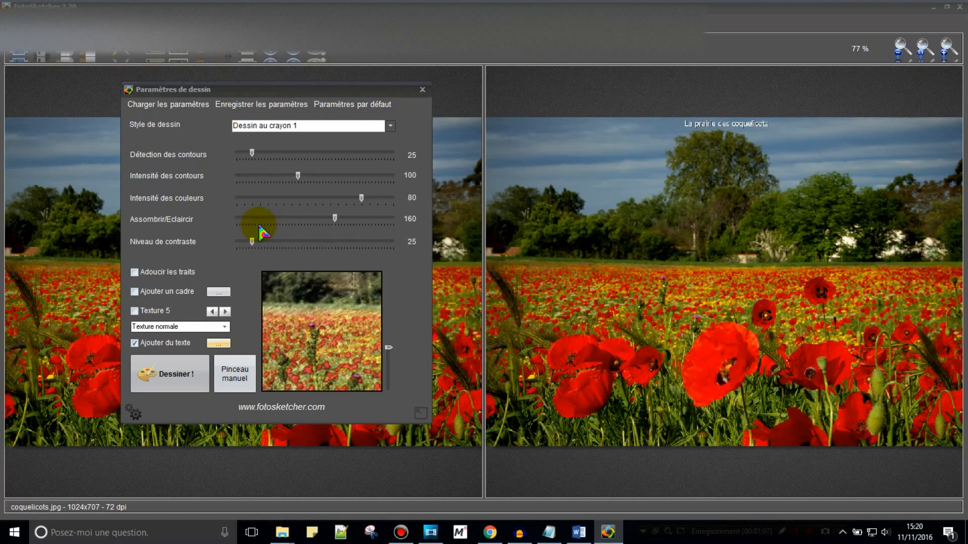
pyautogui.moveTo(439, 121); pyautogui.dragTo(247, 111)
pyautogui.click(201, 197)
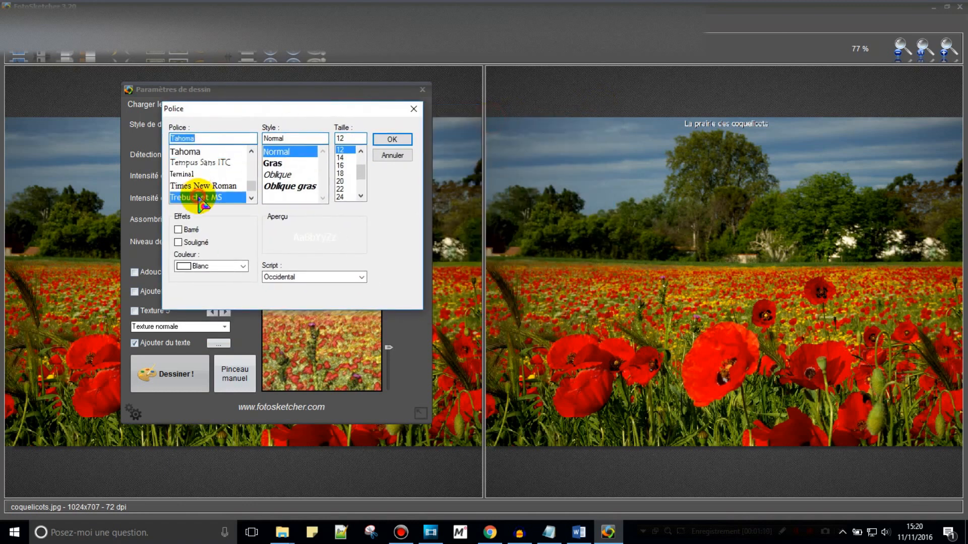
pyautogui.click(341, 182)
pyautogui.click(286, 175)
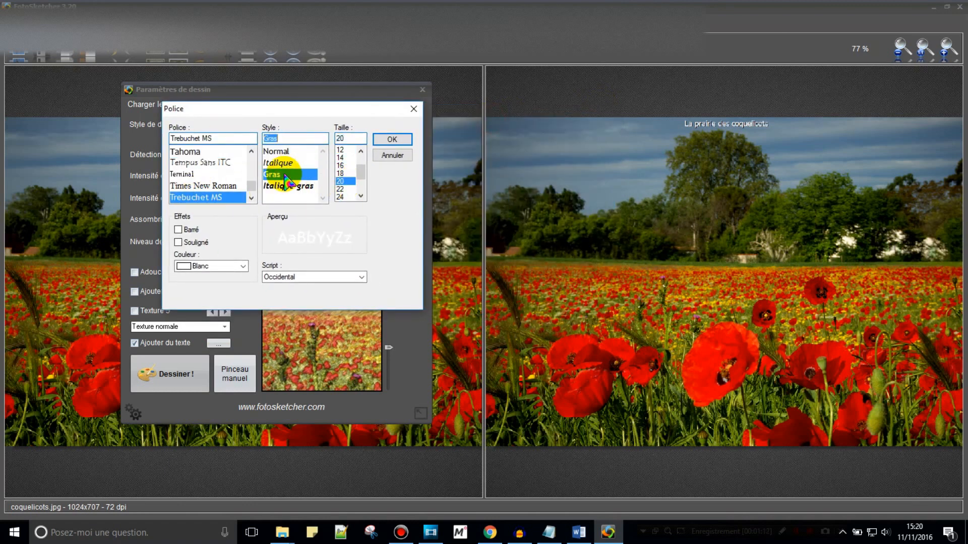
pyautogui.click(391, 142)
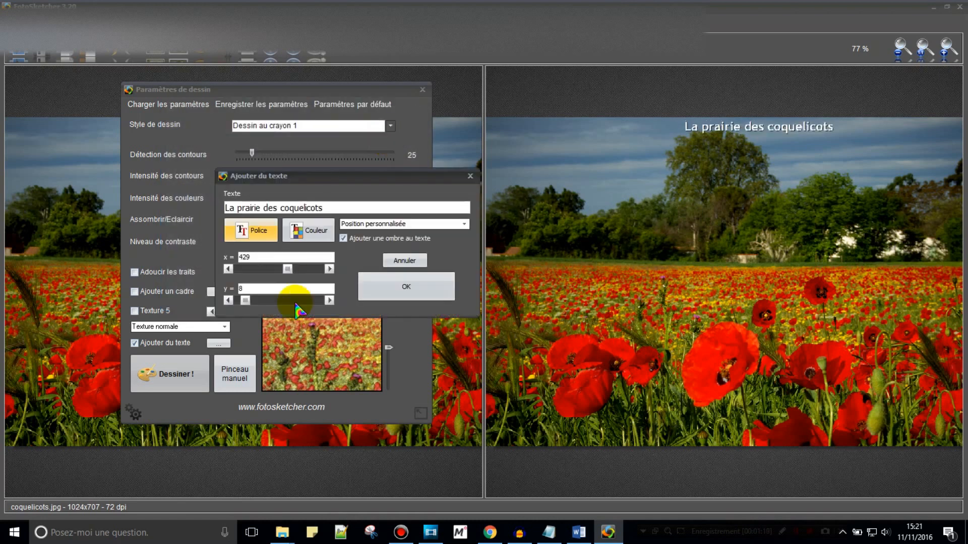
pyautogui.click(440, 300)
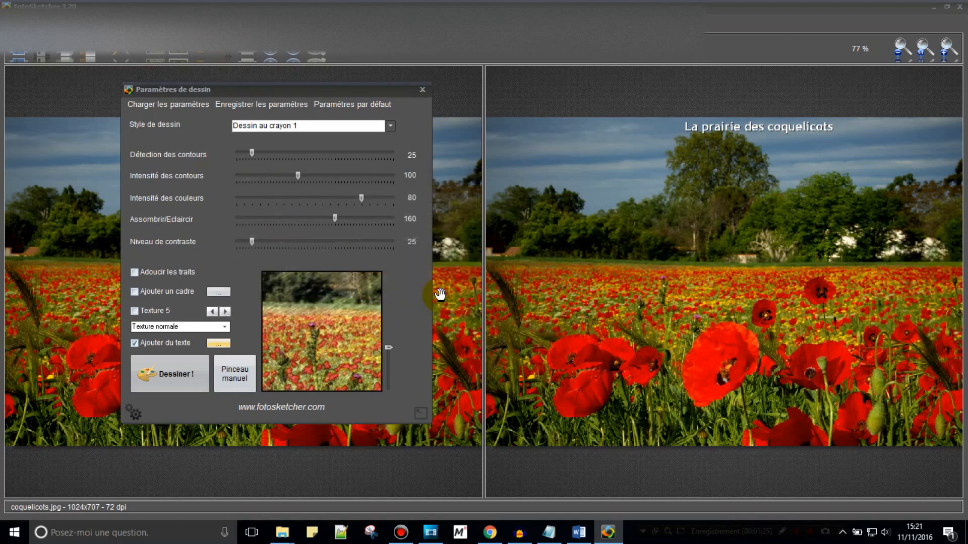